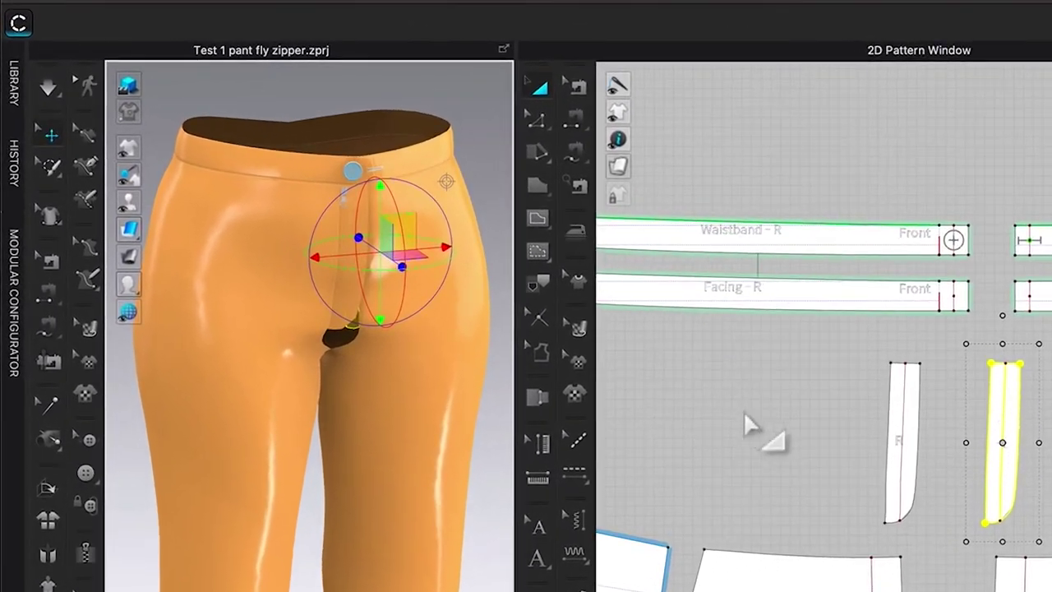
Turn the pants to face the front fly, then select the R fly piece
{"action": "left_click", "coordinate": [594, 311]}
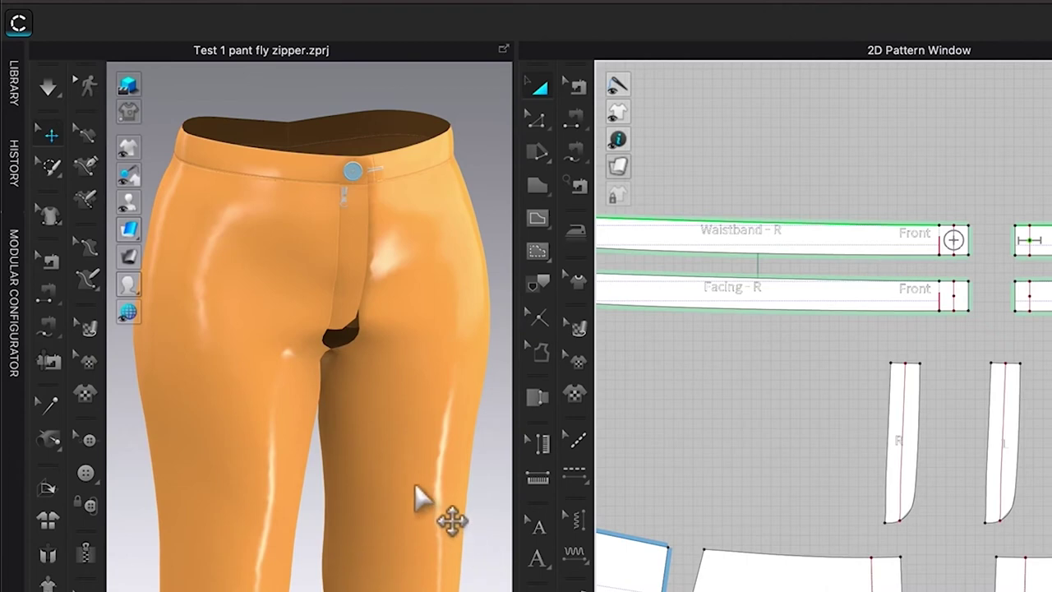
{"action": "right_click_drag", "start_coordinate": [473, 513], "coordinate": [433, 498]}
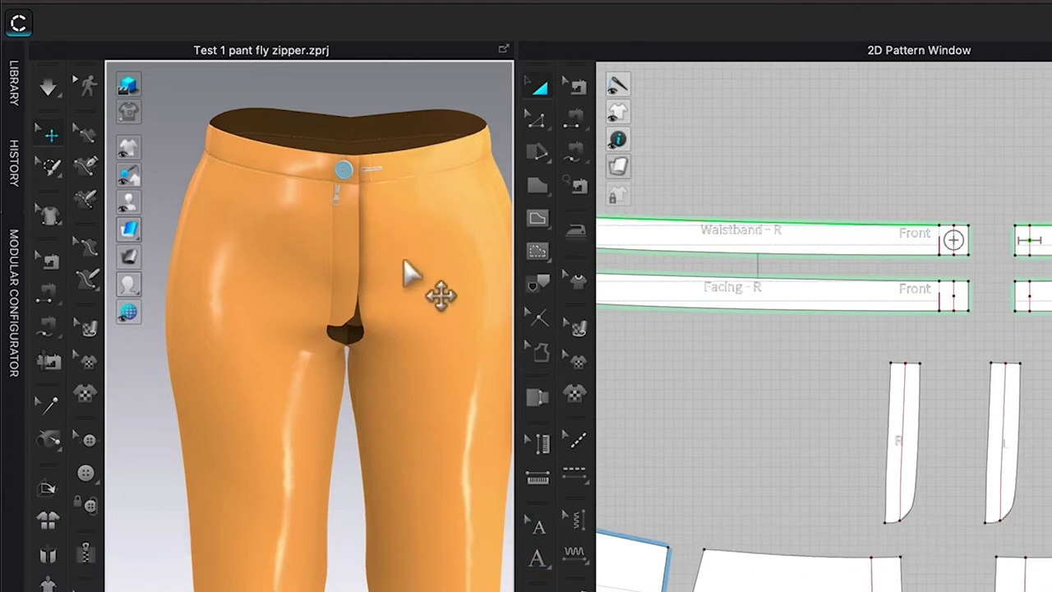
{"action": "left_click", "coordinate": [346, 235]}
Move the R fly piece onto the pants' center front below the waistband button, checked in front view
{"action": "right_click_drag", "start_coordinate": [323, 498], "coordinate": [415, 493]}
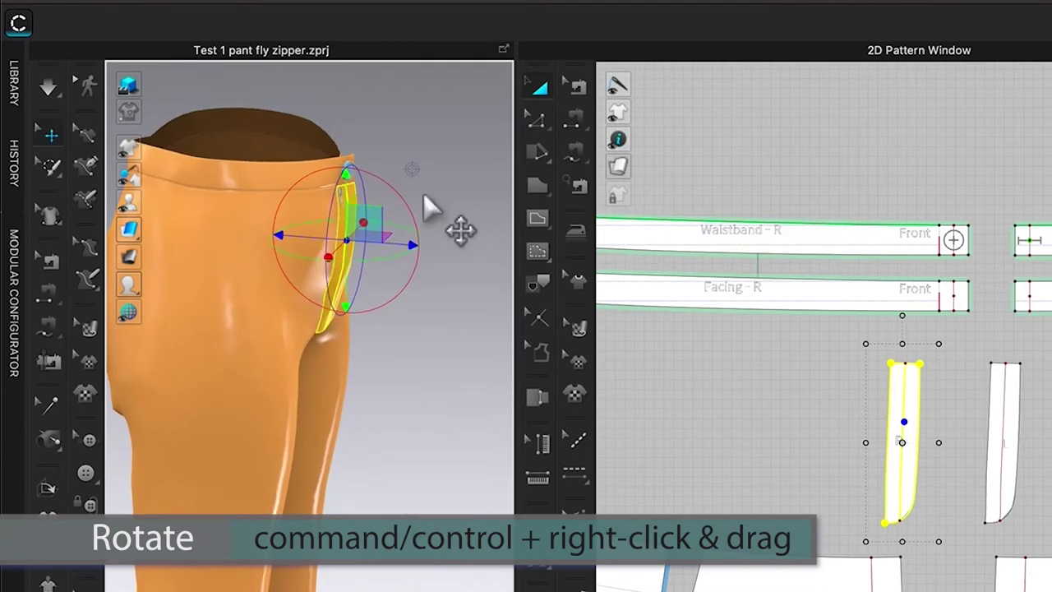
{"action": "mouse_move", "coordinate": [371, 235]}
{"action": "left_mouse_down"}
{"action": "mouse_move", "coordinate": [351, 228]}
{"action": "mouse_move", "coordinate": [376, 216]}
{"action": "left_mouse_up"}
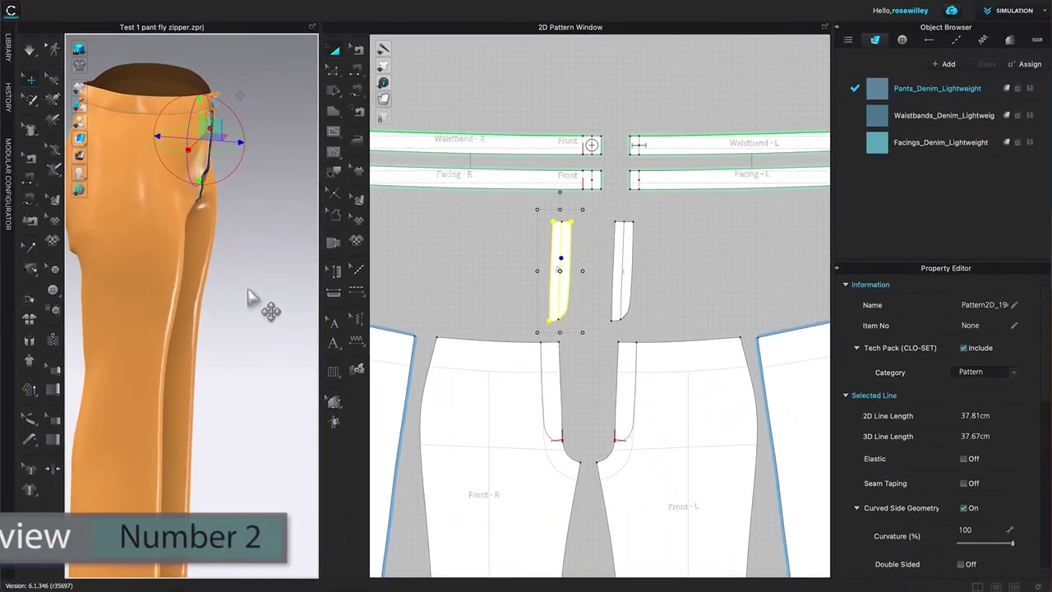
{"action": "key", "text": "2"}
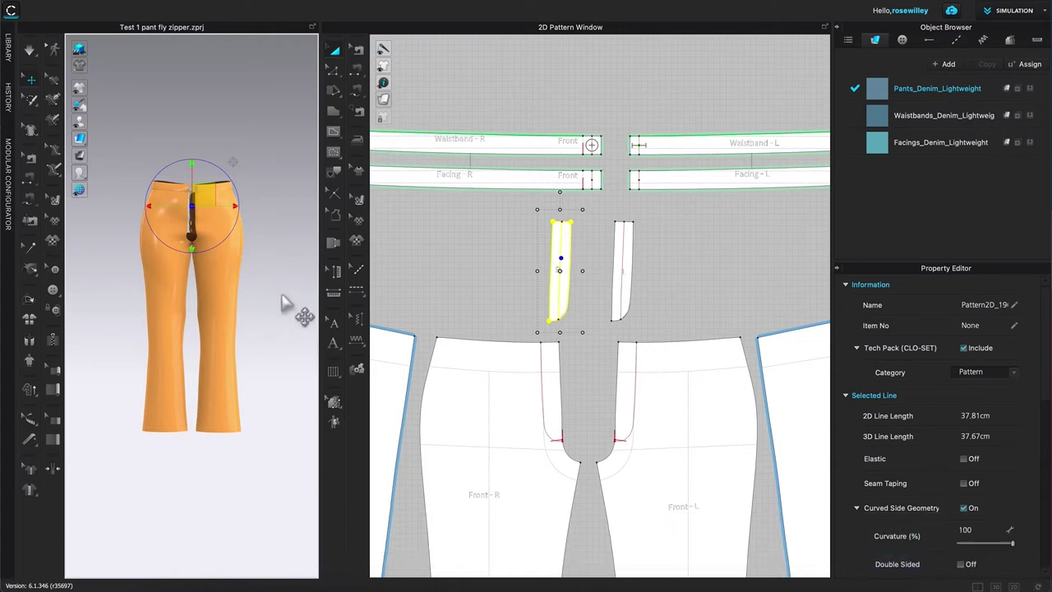
{"action": "key", "text": "q"}
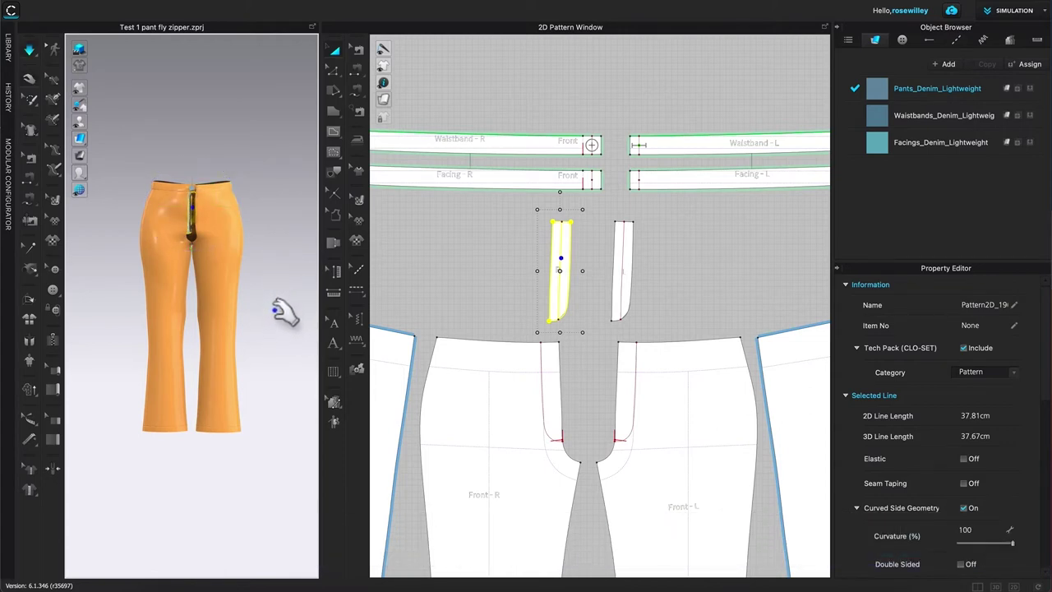
{"action": "key", "text": "w"}
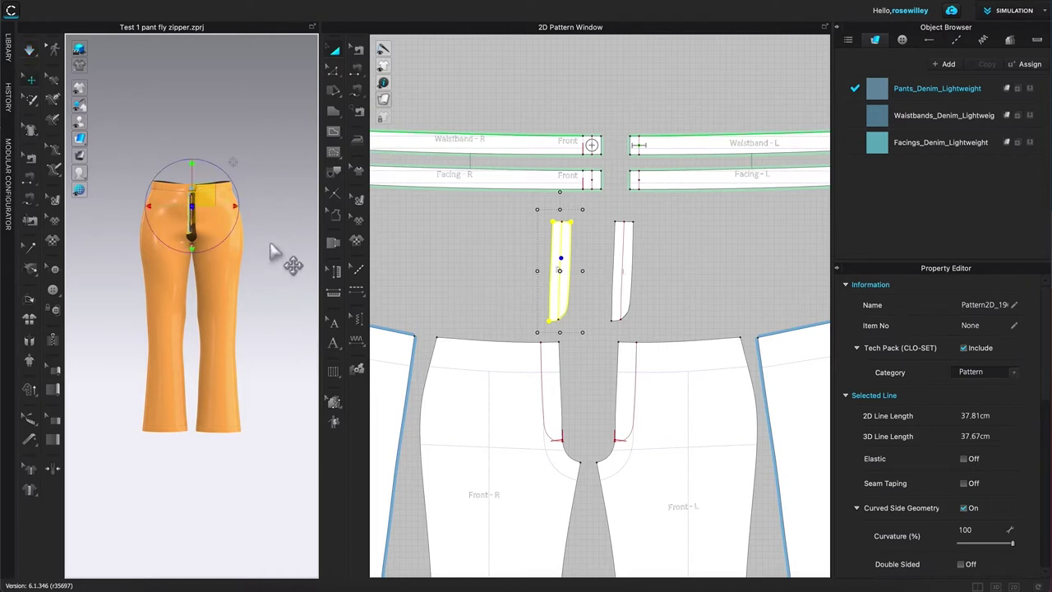
{"action": "scroll", "coordinate": [277, 245], "scroll_direction": "up", "scroll_amount": 2}
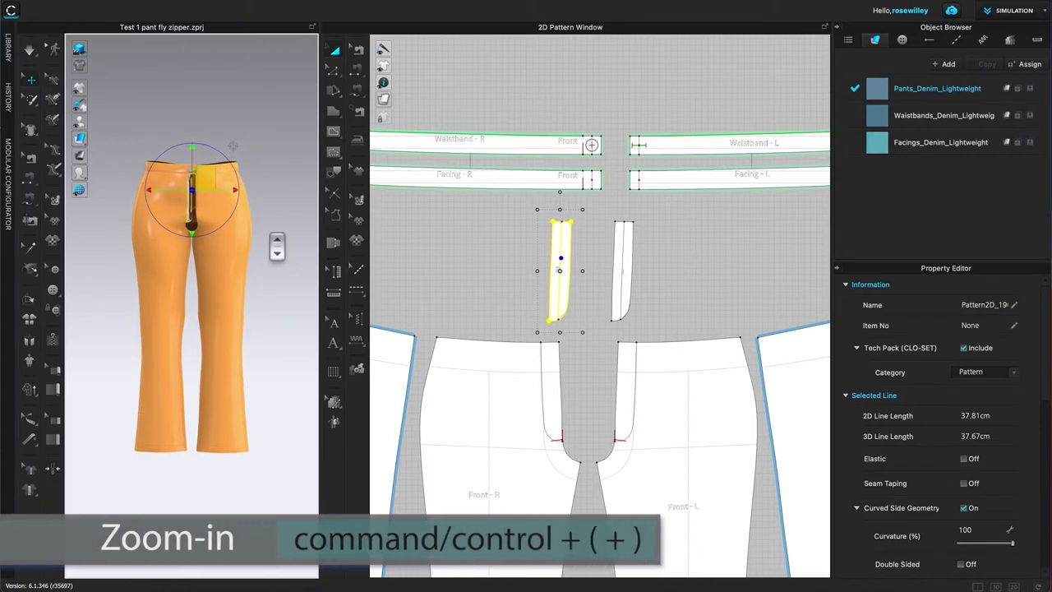
{"action": "scroll", "coordinate": [277, 238], "scroll_direction": "up", "scroll_amount": 3}
{"action": "scroll", "coordinate": [273, 89], "scroll_direction": "up", "scroll_amount": 2}
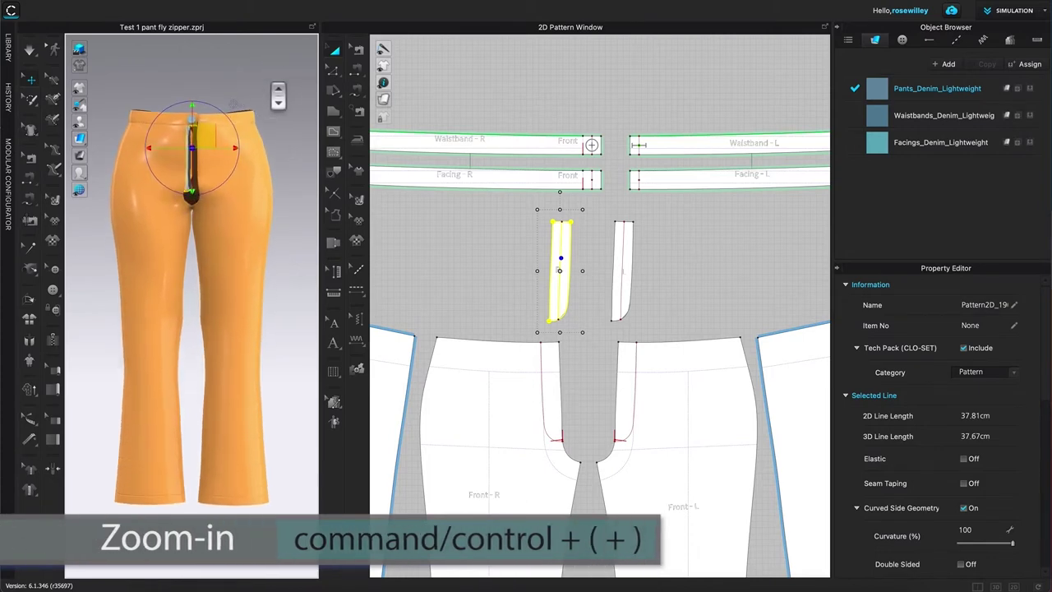
{"action": "left_click", "coordinate": [273, 90]}
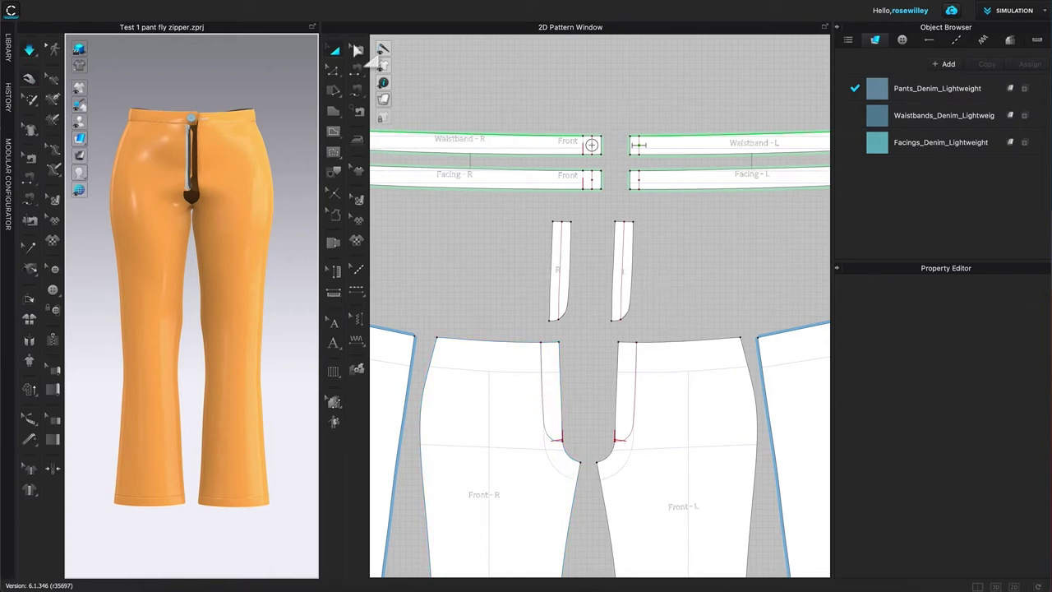
Sew the Front-R and Front-L crotch curves together with Segment Sewing and simulate the pants
{"action": "left_click", "coordinate": [359, 72]}
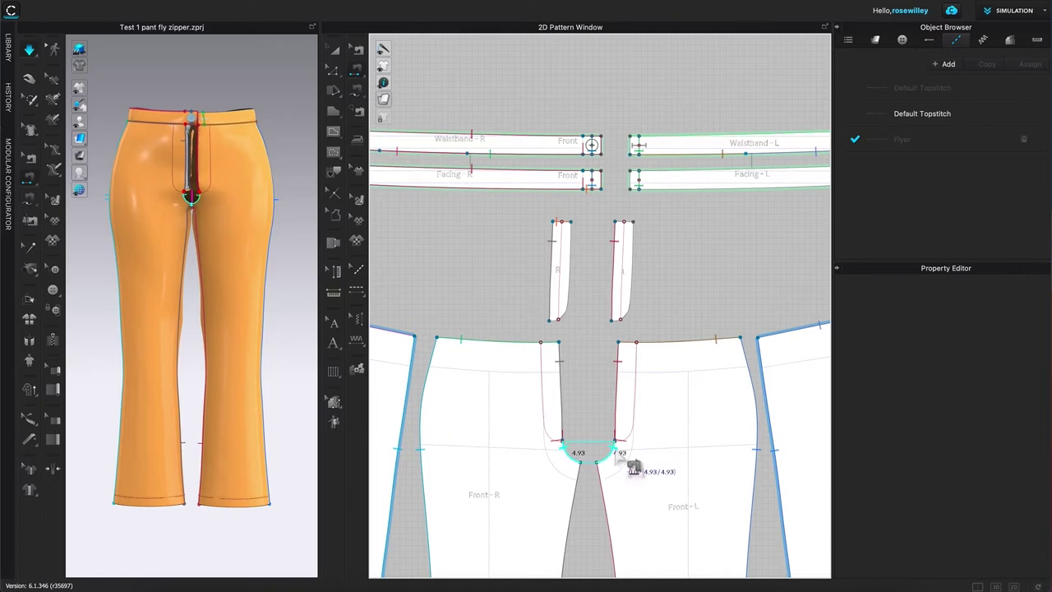
{"action": "left_click", "coordinate": [677, 476]}
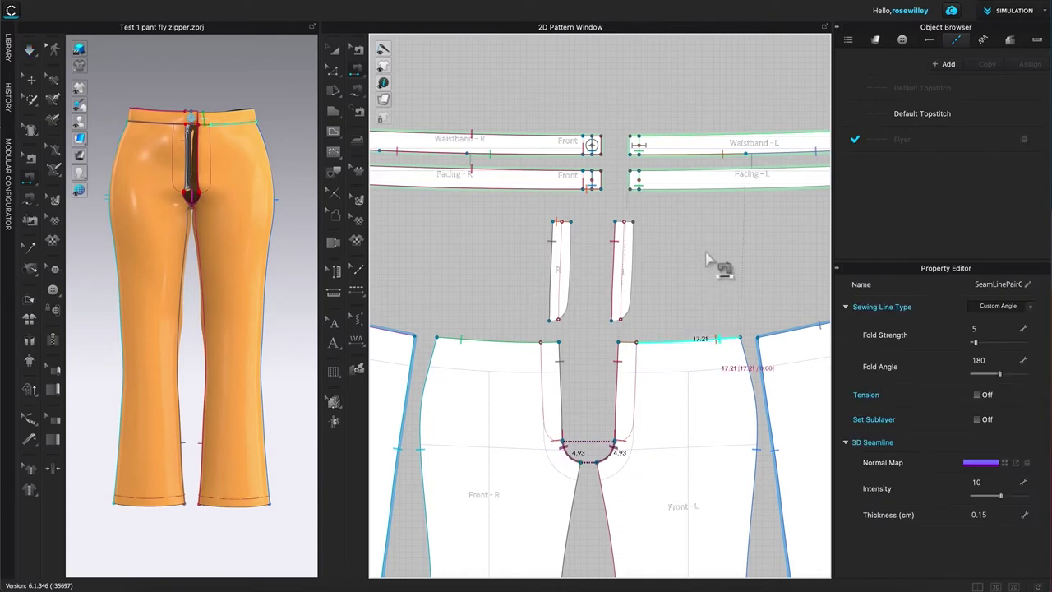
{"action": "key", "text": "space"}
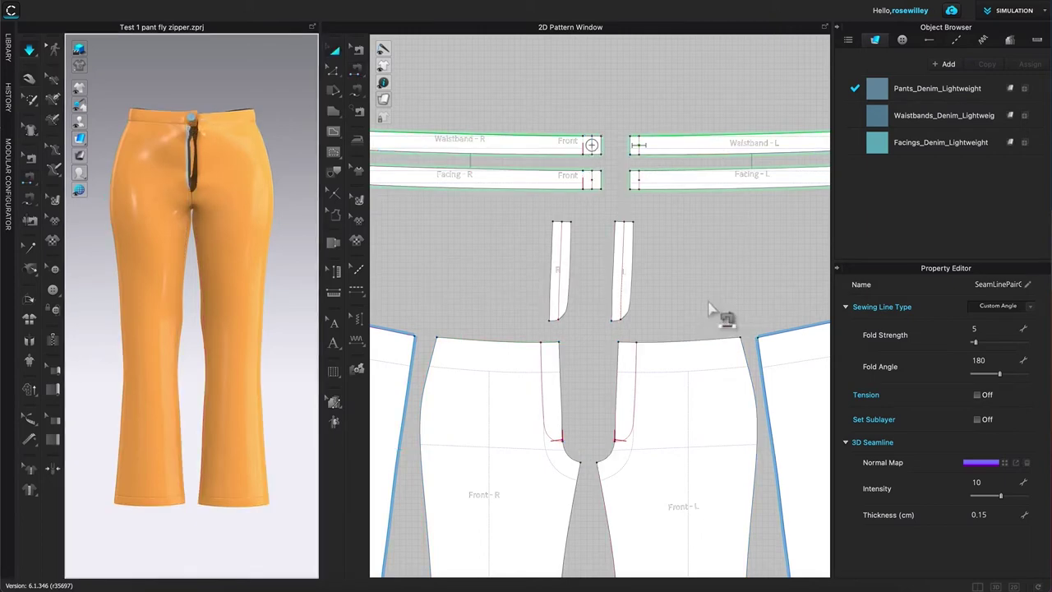
{"action": "key", "text": "t"}
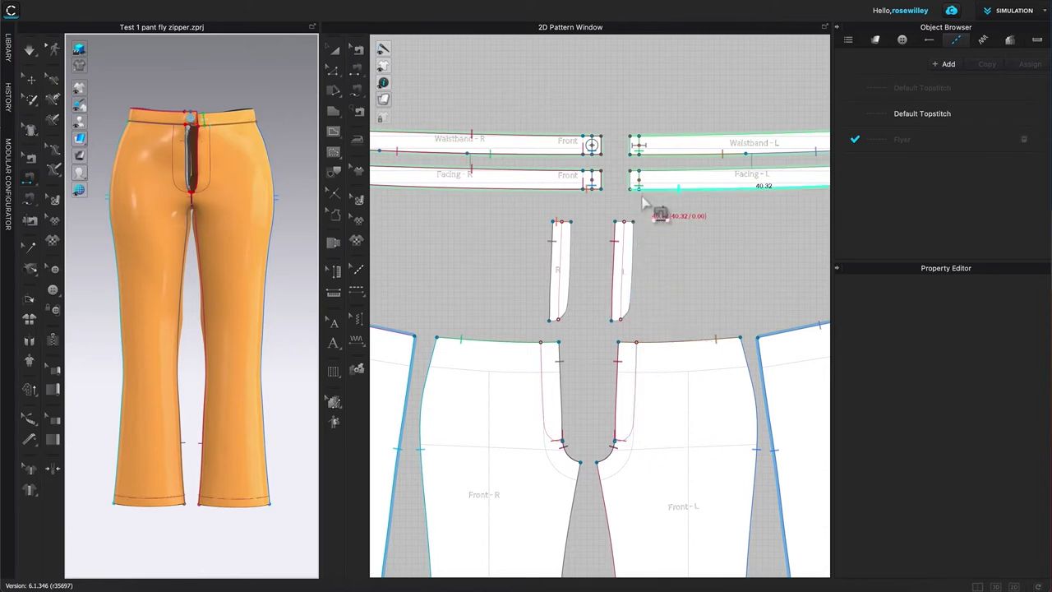
Sew the fly piece's long edge to the Front-L center-front edge and simulate to drape it
{"action": "left_click", "coordinate": [637, 238]}
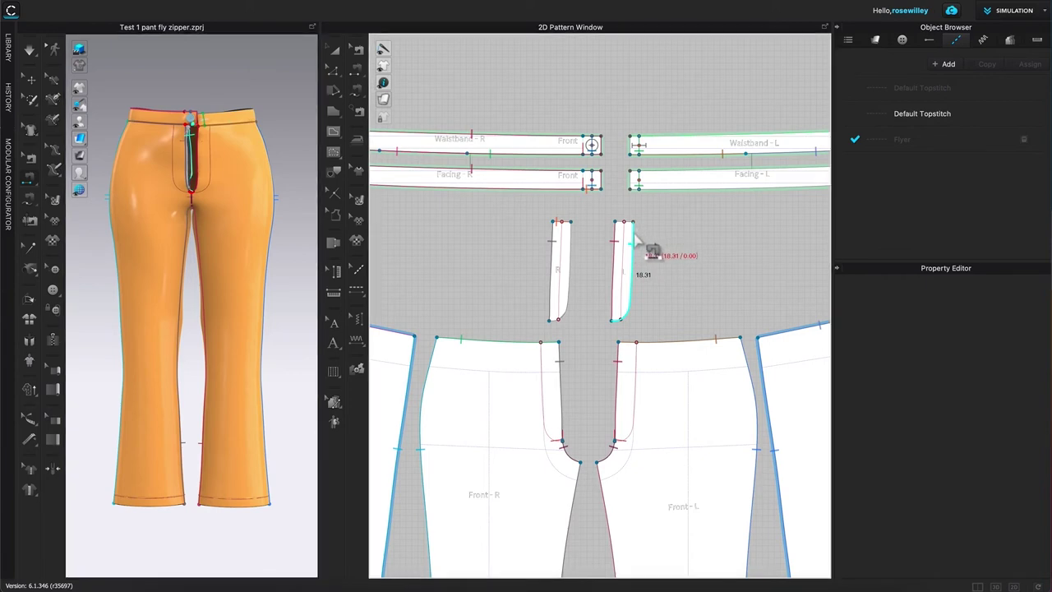
{"action": "left_click", "coordinate": [650, 397]}
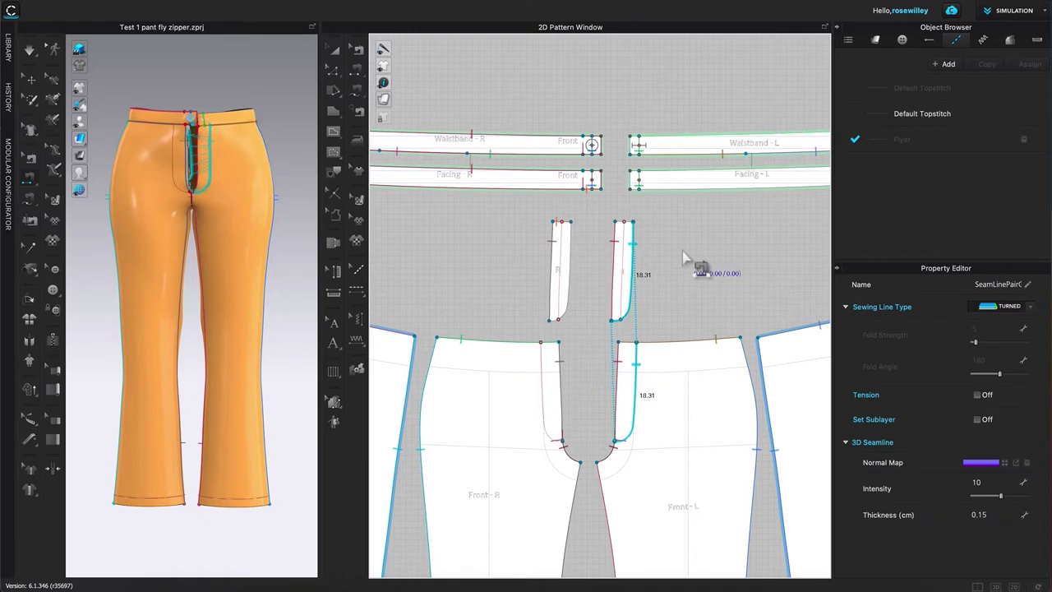
{"action": "key", "text": "a"}
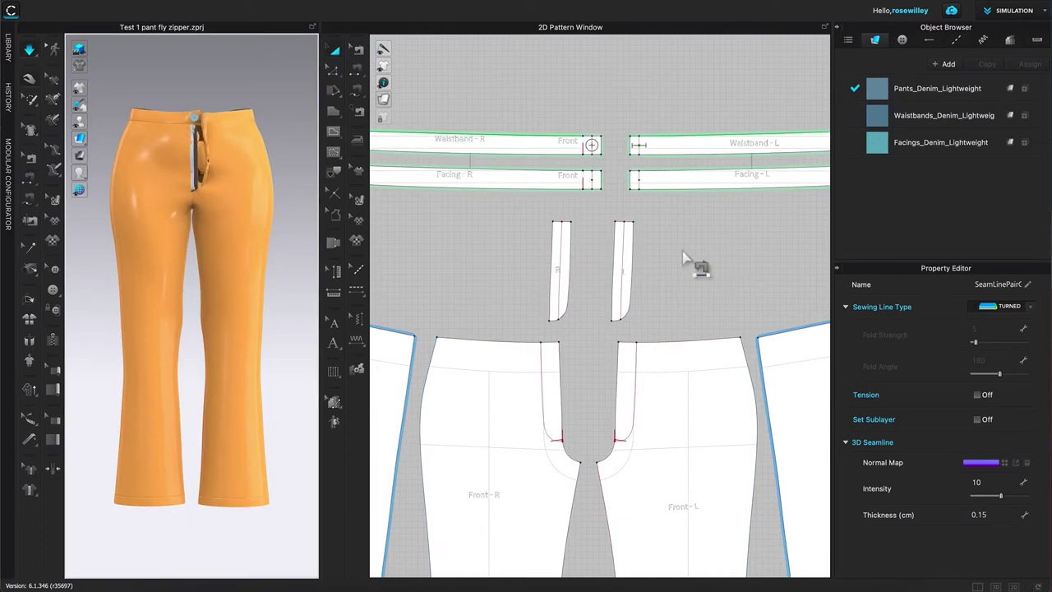
{"action": "key", "text": "k"}
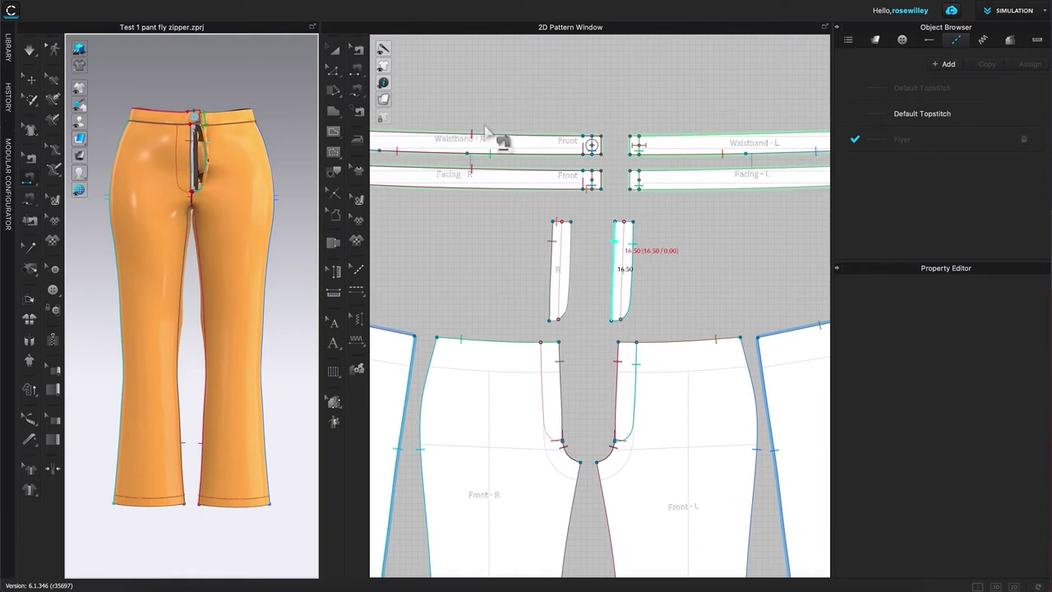
Adjust the fly-to-Front-L seam in Edit Sewing, then re-simulate to check the fly
{"action": "left_click", "coordinate": [358, 50]}
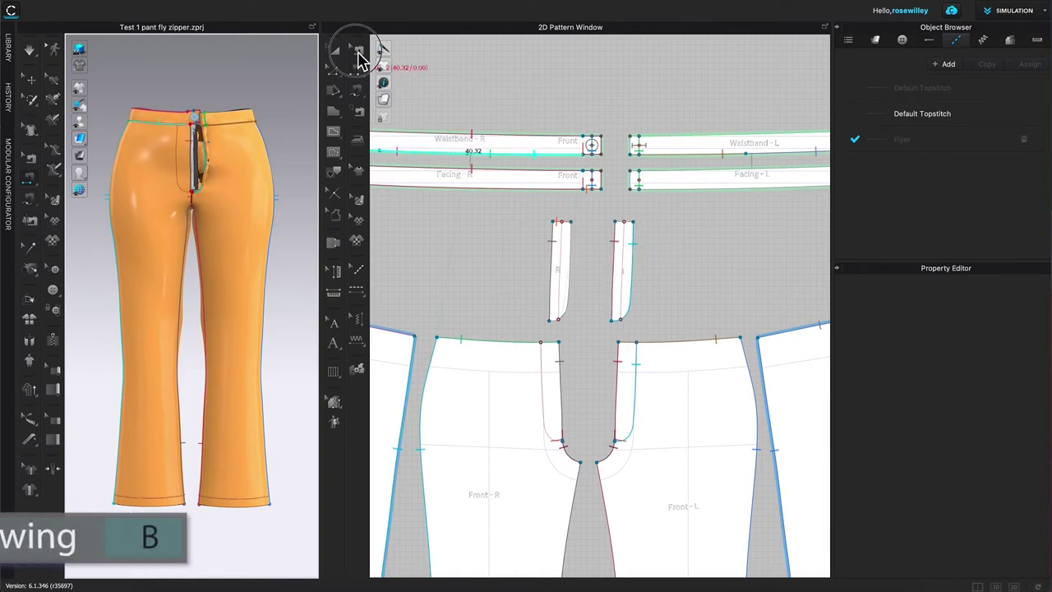
{"action": "left_click", "coordinate": [628, 261]}
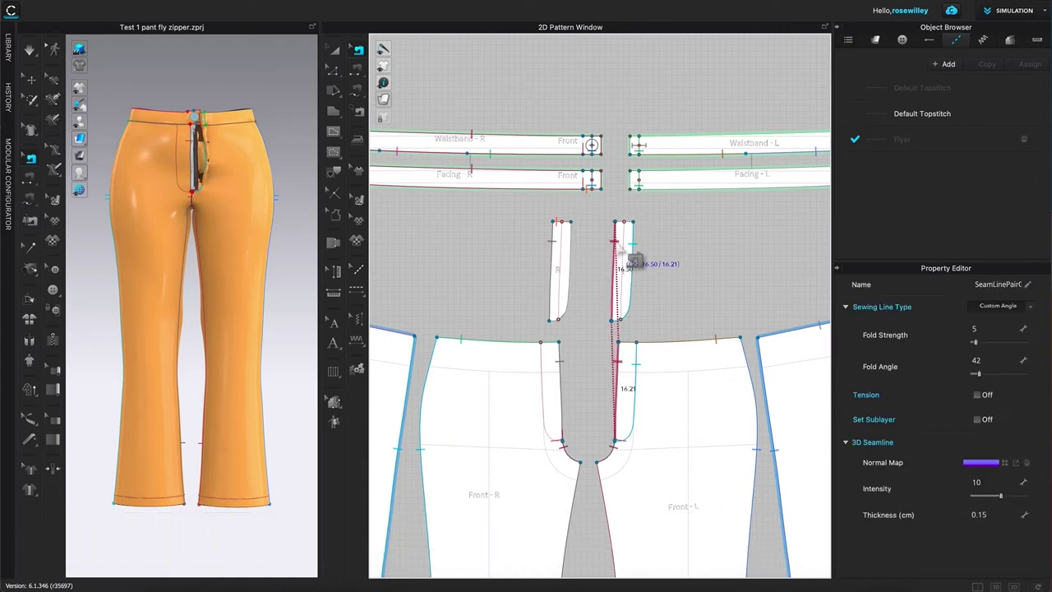
{"action": "left_click", "coordinate": [734, 255]}
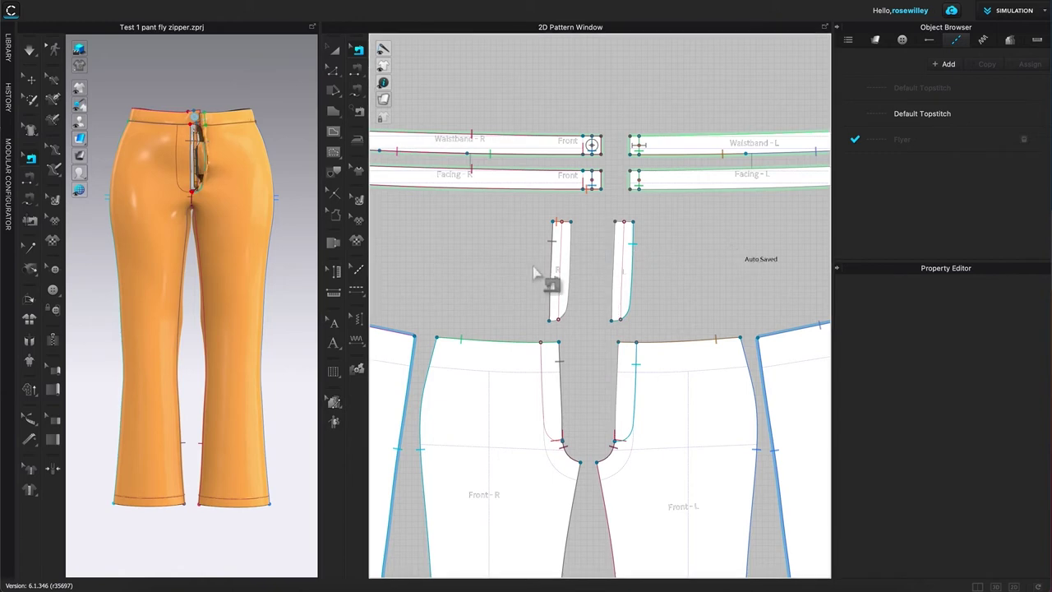
{"action": "left_click", "coordinate": [483, 271]}
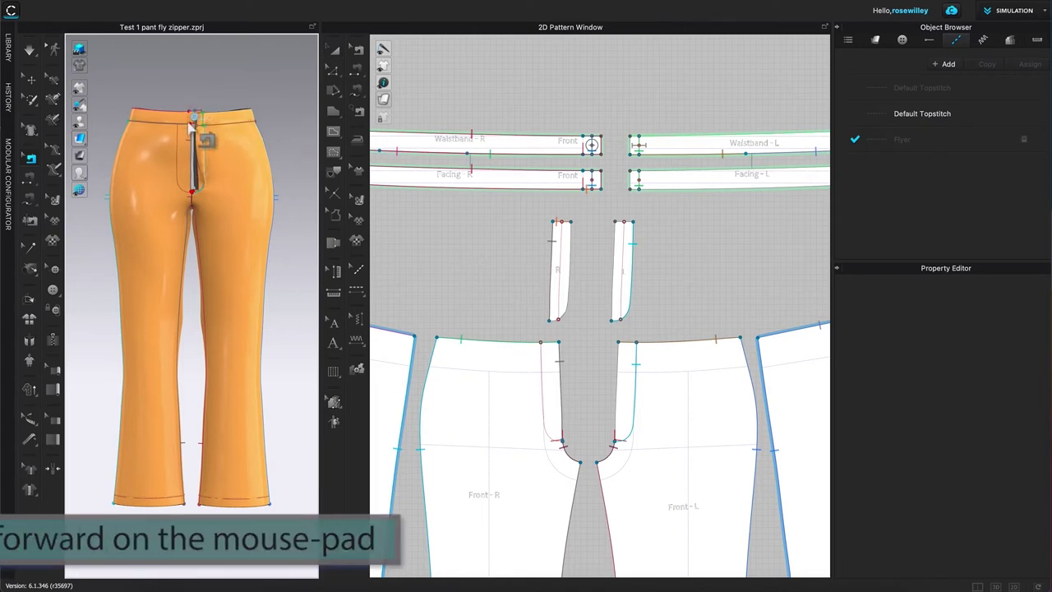
Center the waistband and zipper, then drag the Front-L fabric so the fly settles closed
{"action": "scroll", "coordinate": [185, 111], "scroll_direction": "up", "scroll_amount": 5}
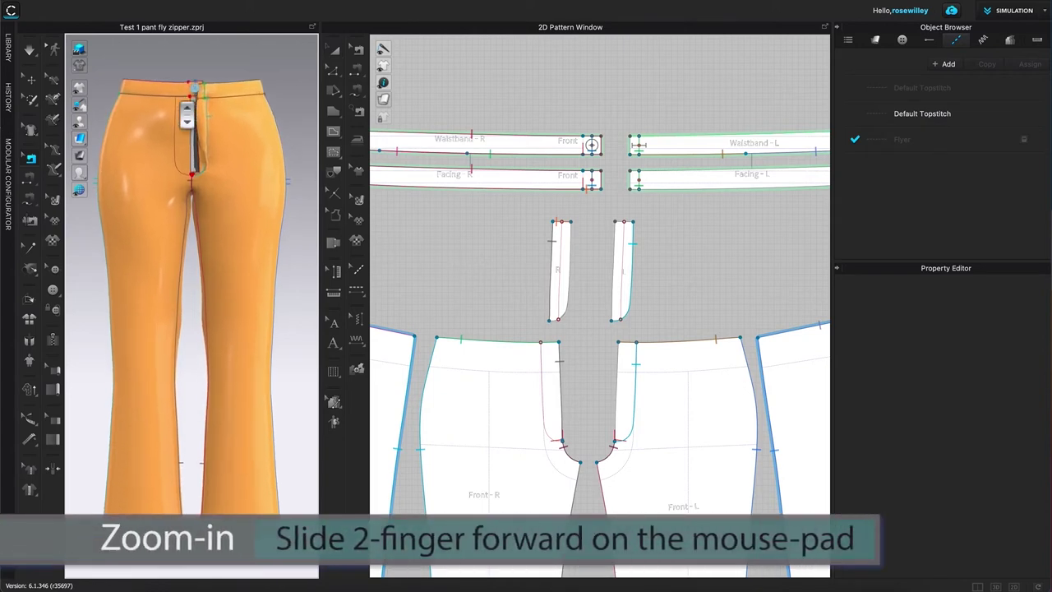
{"action": "left_click_drag", "start_coordinate": [293, 90], "coordinate": [293, 200], "text": "alt"}
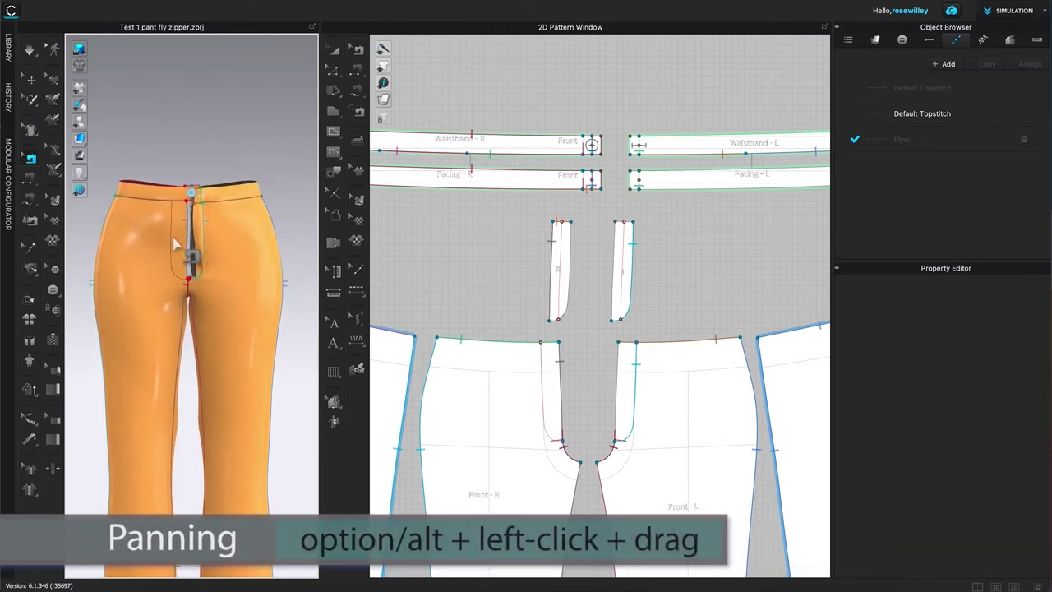
{"action": "scroll", "coordinate": [288, 271], "scroll_direction": "up", "scroll_amount": 2}
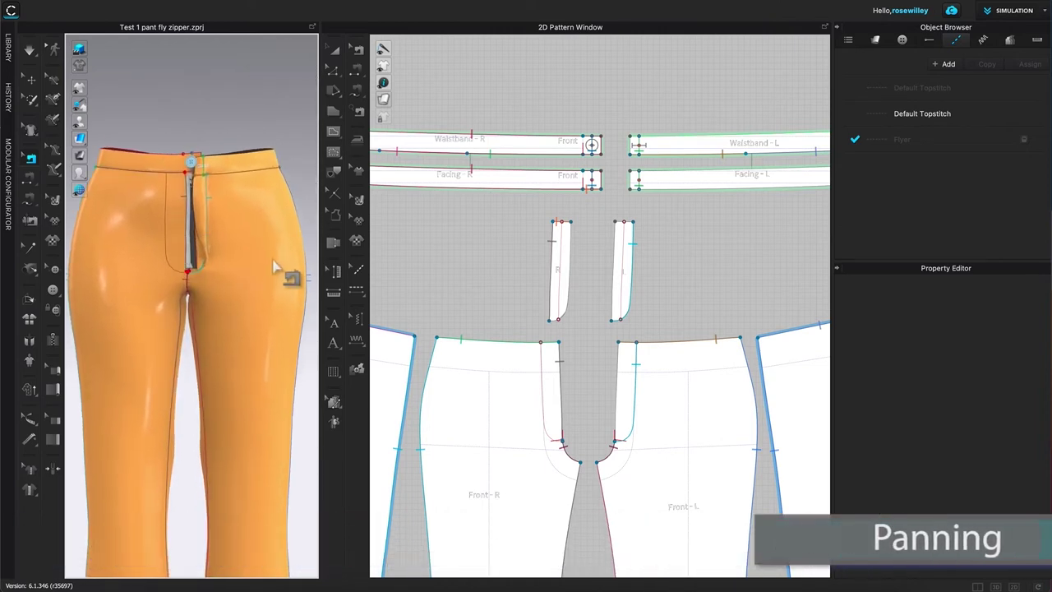
{"action": "left_click", "coordinate": [31, 52]}
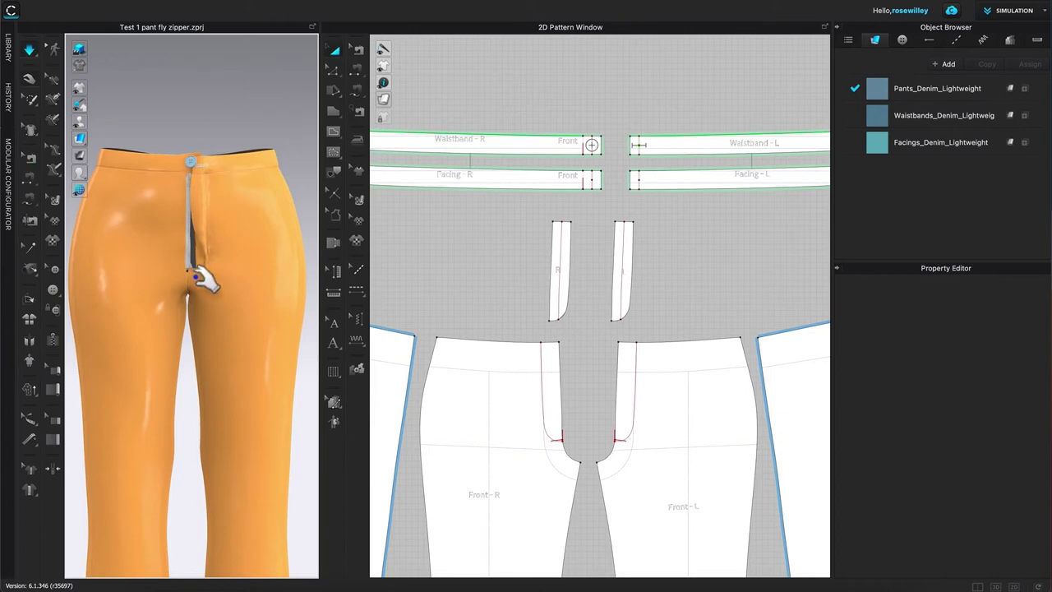
{"action": "left_click", "coordinate": [211, 264]}
{"action": "mouse_move", "coordinate": [211, 265]}
{"action": "left_mouse_down"}
{"action": "mouse_move", "coordinate": [206, 236]}
{"action": "mouse_move", "coordinate": [211, 254]}
{"action": "left_mouse_up"}
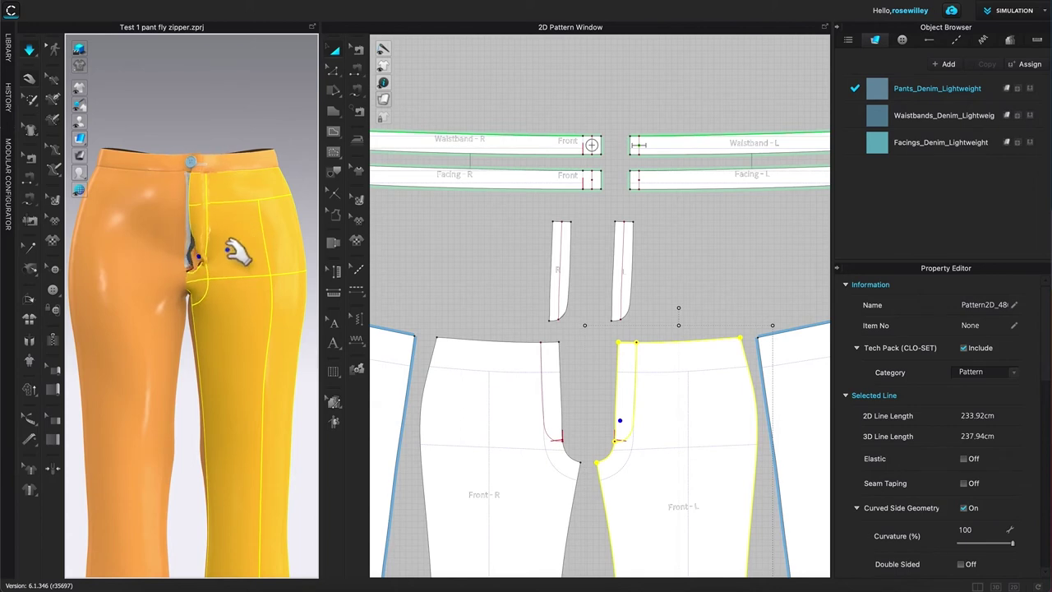
{"action": "mouse_move", "coordinate": [207, 252]}
{"action": "left_mouse_down"}
{"action": "mouse_move", "coordinate": [200, 235]}
{"action": "mouse_move", "coordinate": [210, 267]}
{"action": "left_mouse_up"}
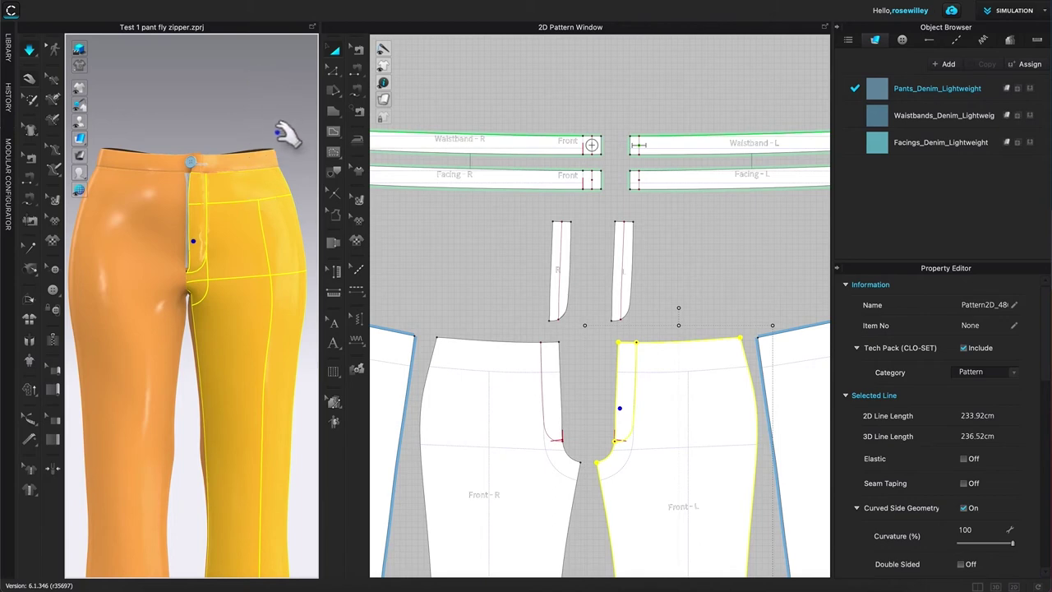
{"action": "key", "text": "h"}
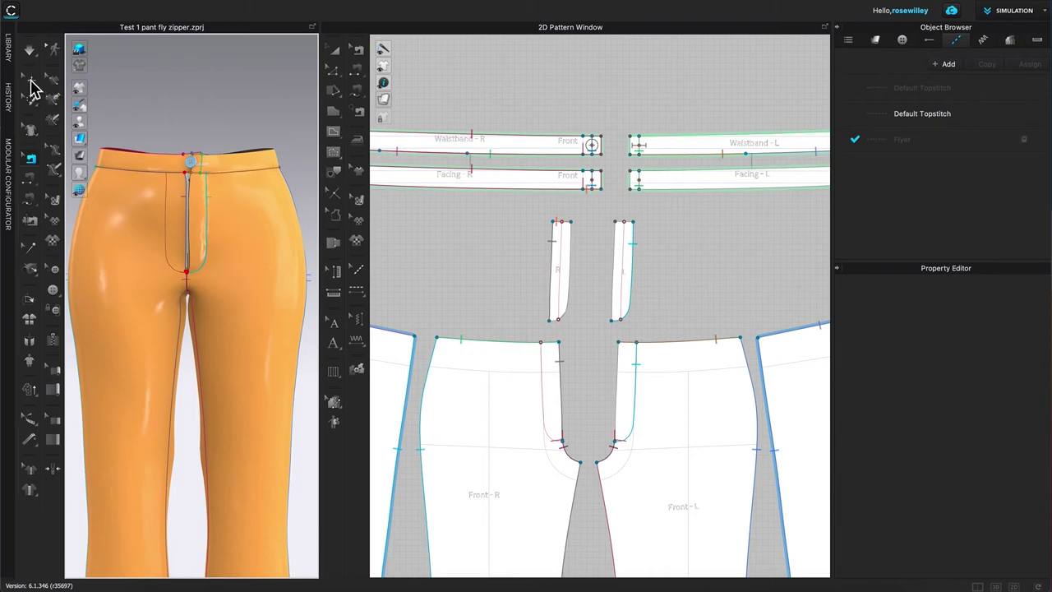
Rotate the pants to a three-quarter view, zoom the pattern onto the fly pieces, and select the L fly piece
{"action": "key", "text": "q"}
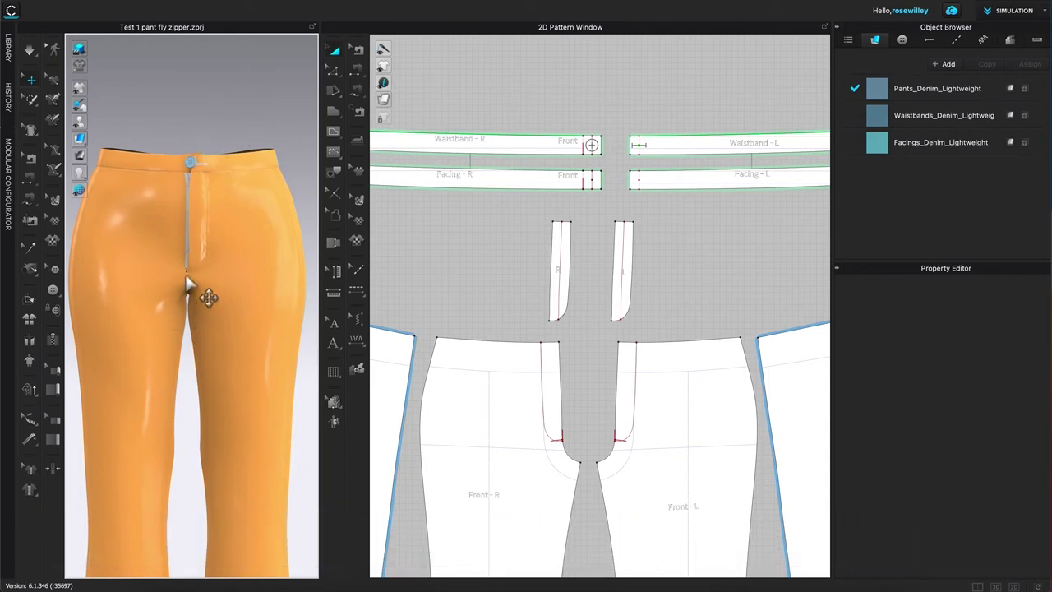
{"action": "right_click_drag", "start_coordinate": [182, 289], "coordinate": [265, 230], "text": "ctrl"}
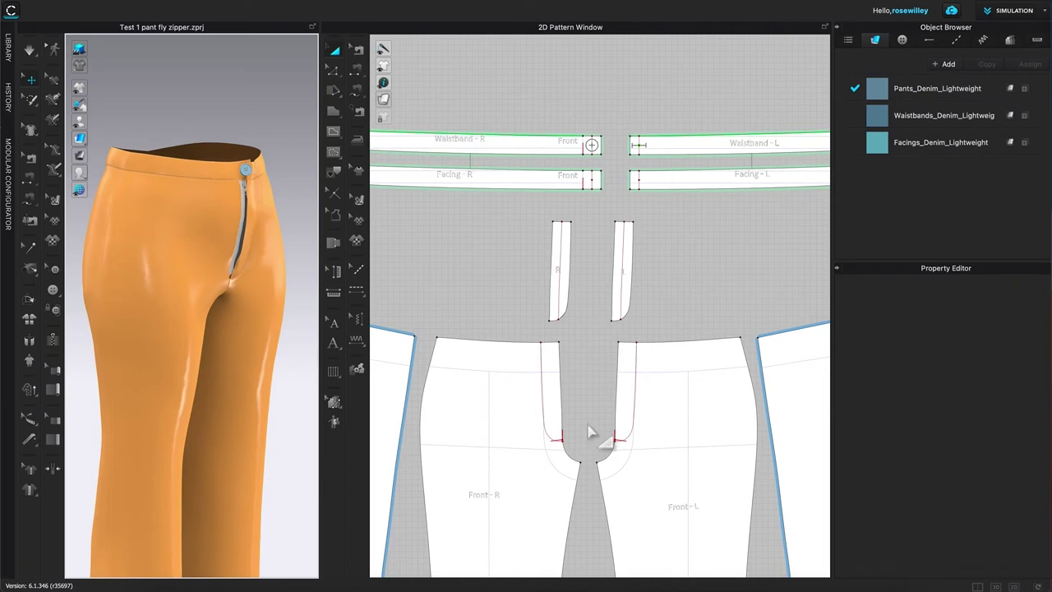
{"action": "scroll", "coordinate": [596, 423], "scroll_direction": "up", "scroll_amount": 3}
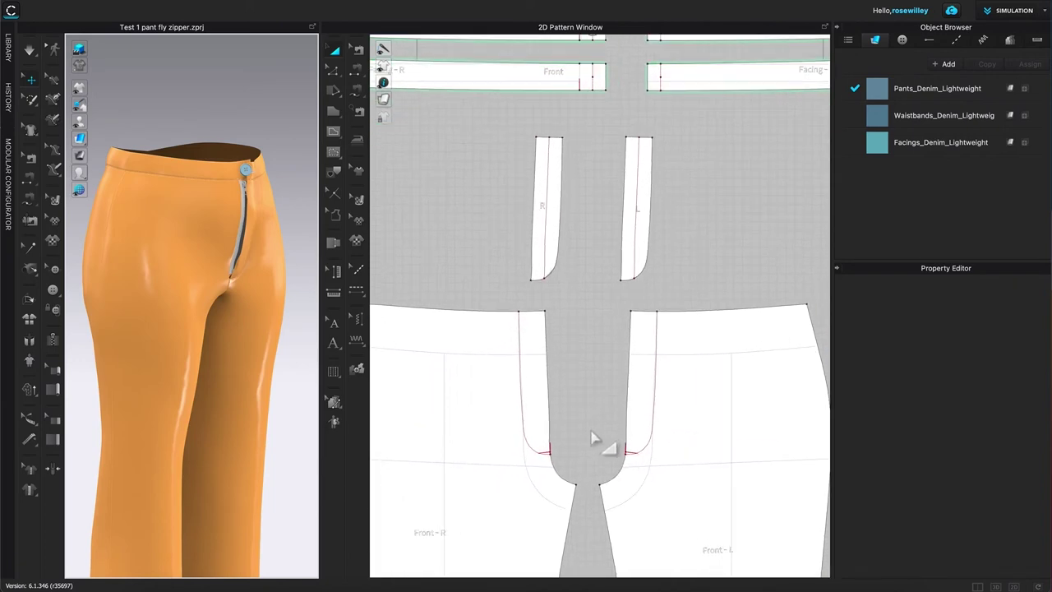
{"action": "middle_click_drag", "start_coordinate": [587, 433], "coordinate": [623, 375]}
{"action": "left_click", "coordinate": [625, 208]}
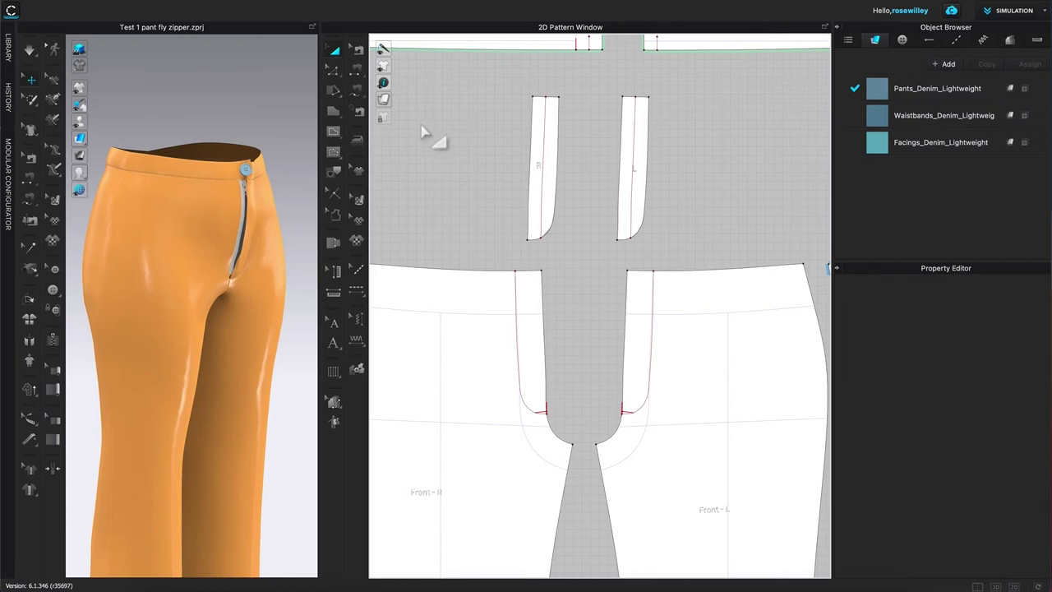
Sew the L fly piece's 16.50 edge to the Front-L 16.21 center-front edge
{"action": "left_click", "coordinate": [359, 72]}
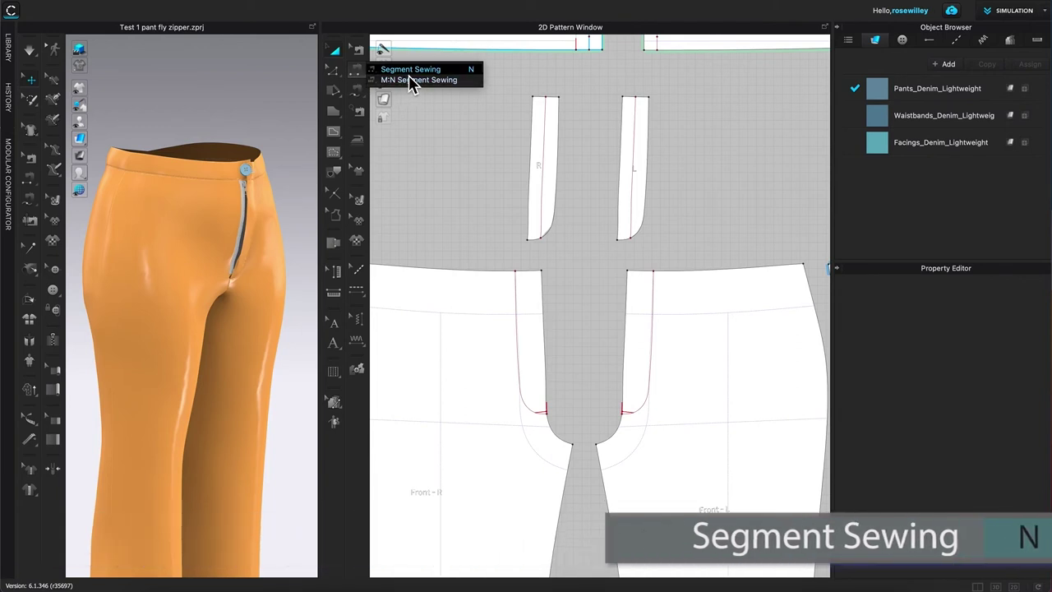
{"action": "left_click", "coordinate": [439, 71]}
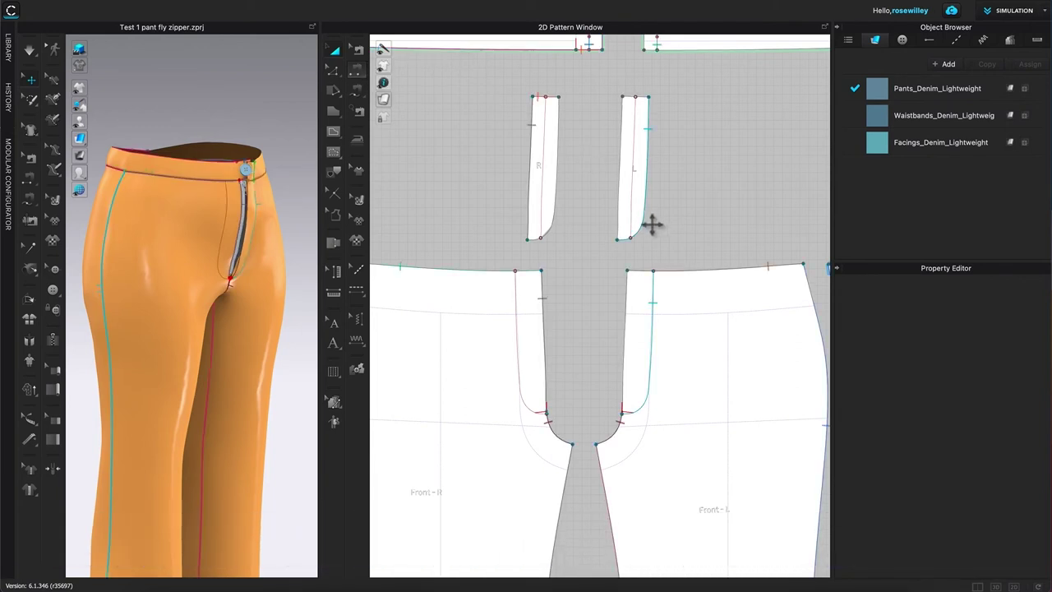
{"action": "left_click", "coordinate": [624, 117]}
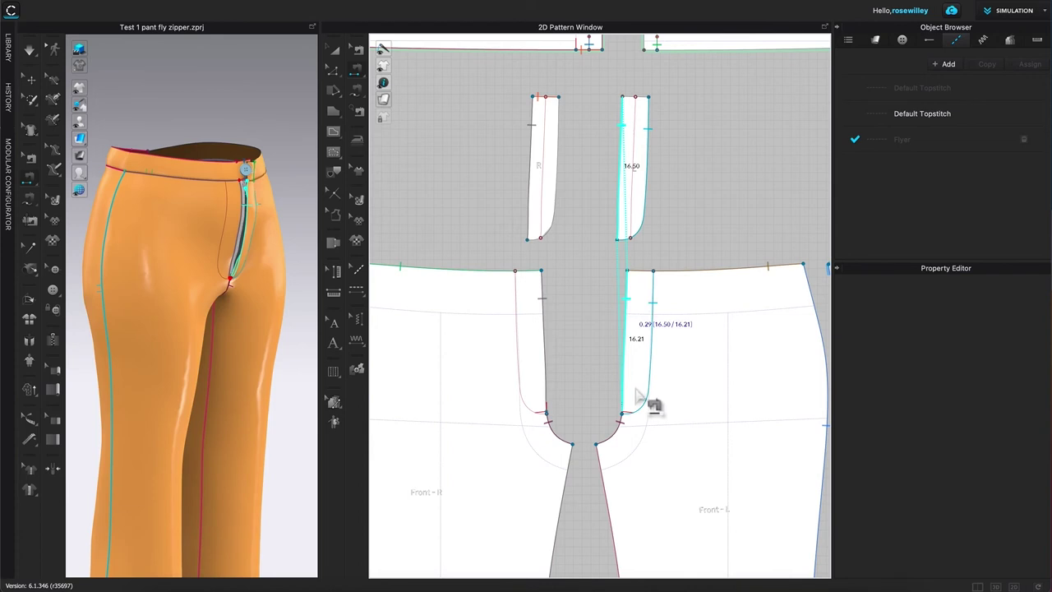
{"action": "left_click", "coordinate": [670, 330]}
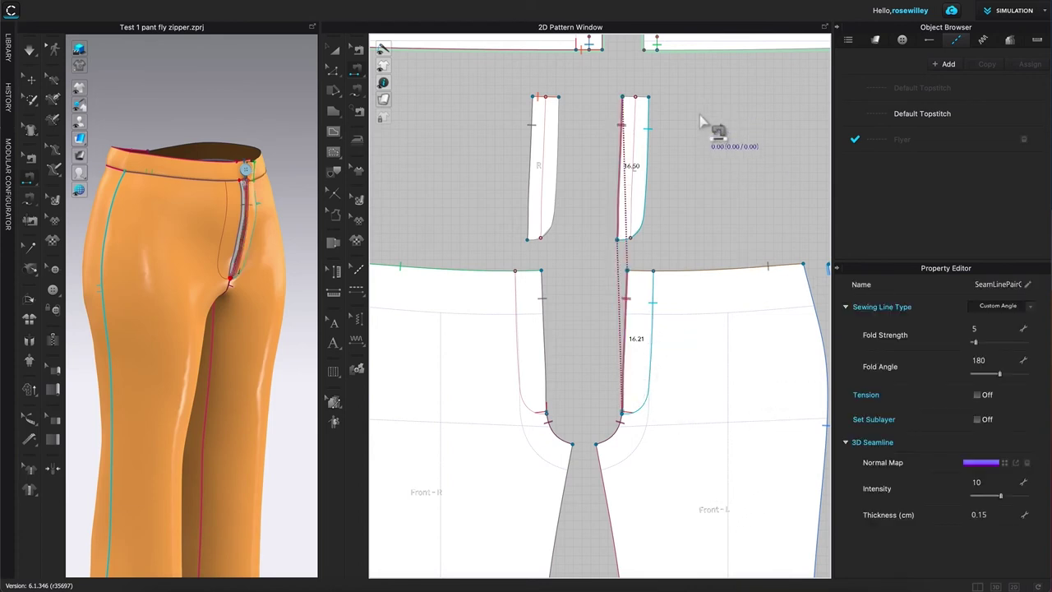
{"action": "scroll", "coordinate": [594, 359], "scroll_direction": "up", "scroll_amount": 1}
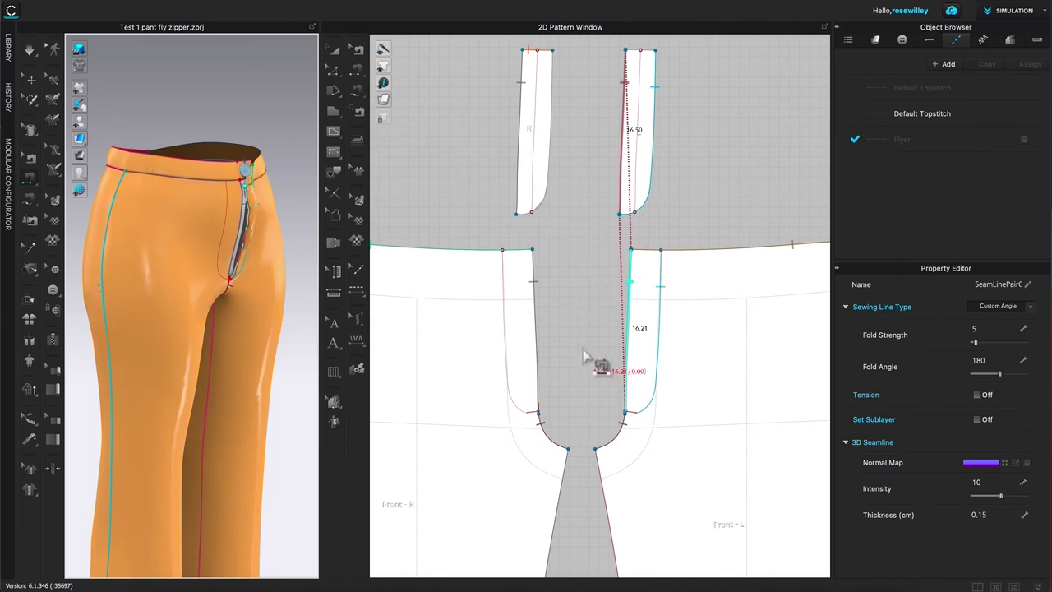
{"action": "key", "text": "Escape"}
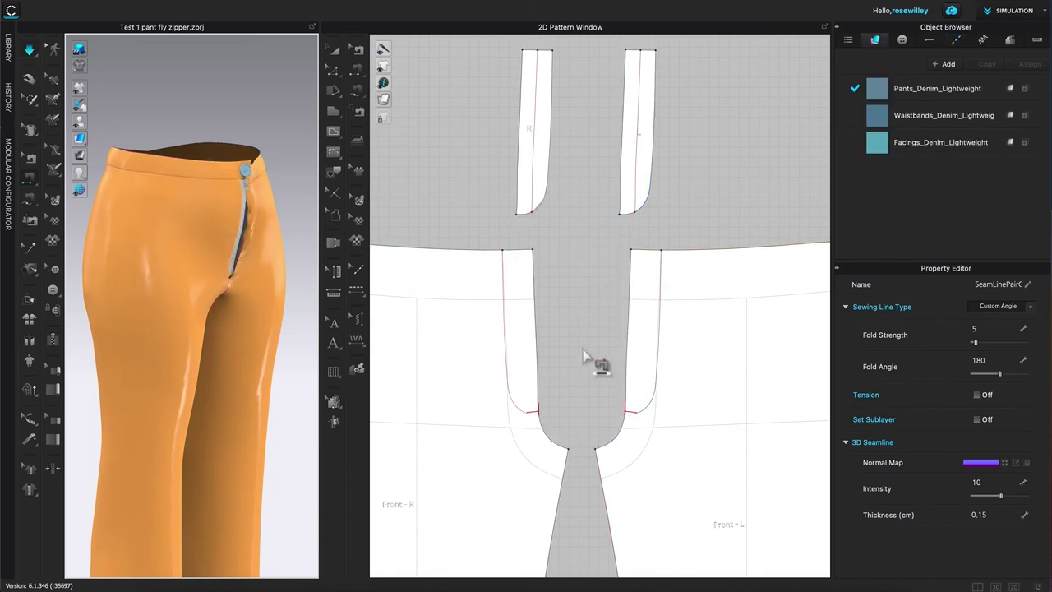
Zoom the 2D pattern onto the front crotch curve and switch to Segment Sewing
{"action": "key", "text": "a"}
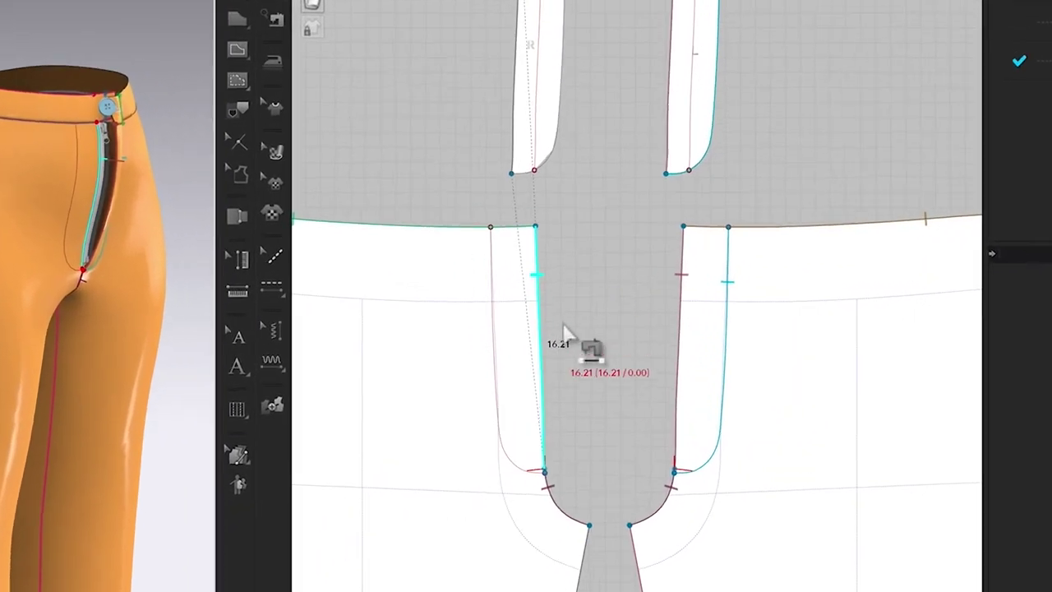
{"action": "scroll", "coordinate": [576, 491], "scroll_direction": "up", "scroll_amount": 2}
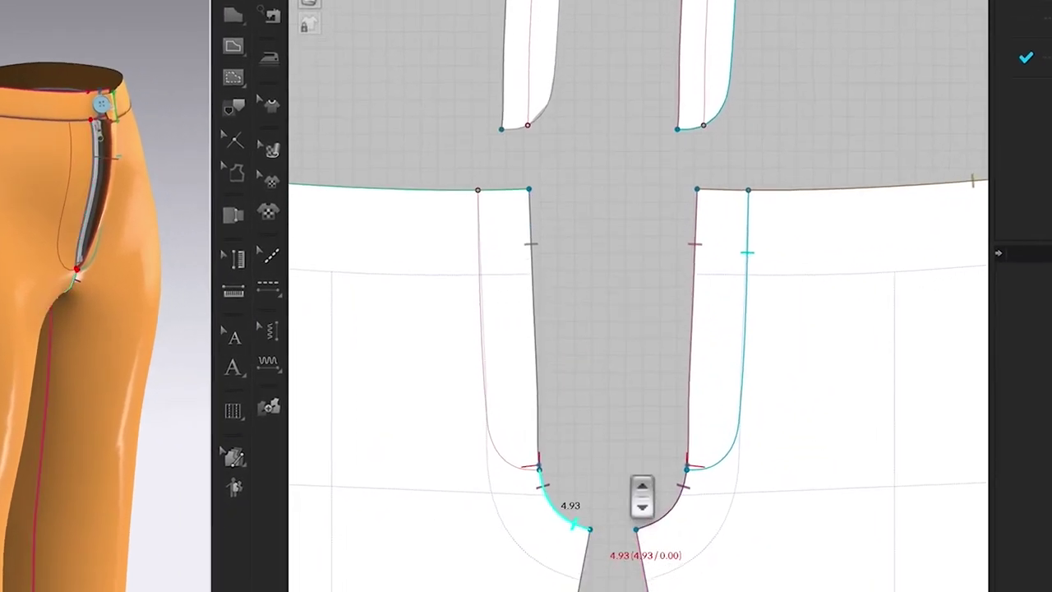
{"action": "scroll", "coordinate": [642, 495], "scroll_direction": "up", "scroll_amount": 3}
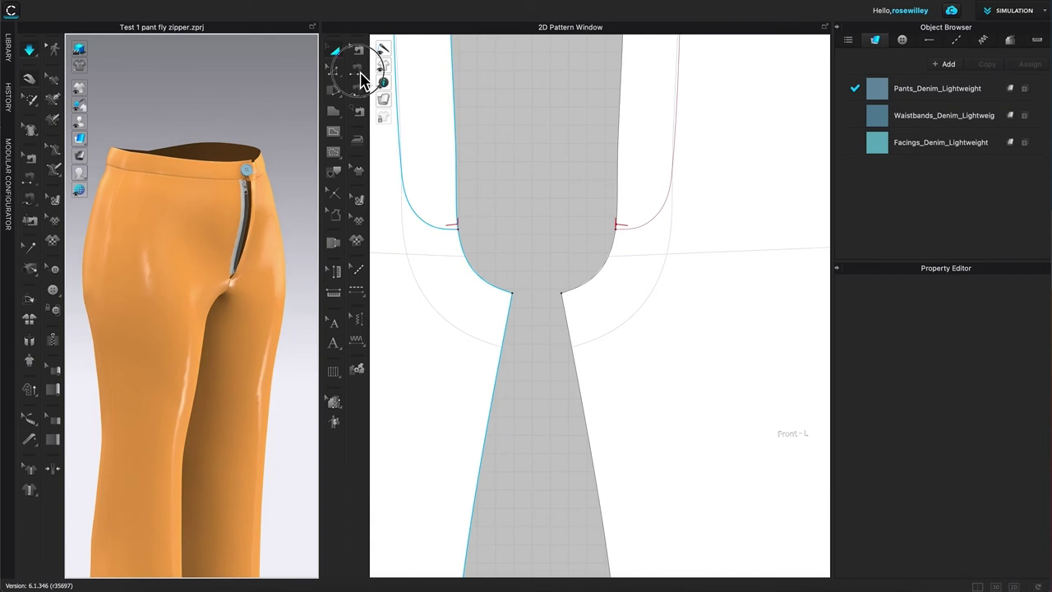
{"action": "left_click", "coordinate": [362, 78]}
{"action": "key", "text": "n"}
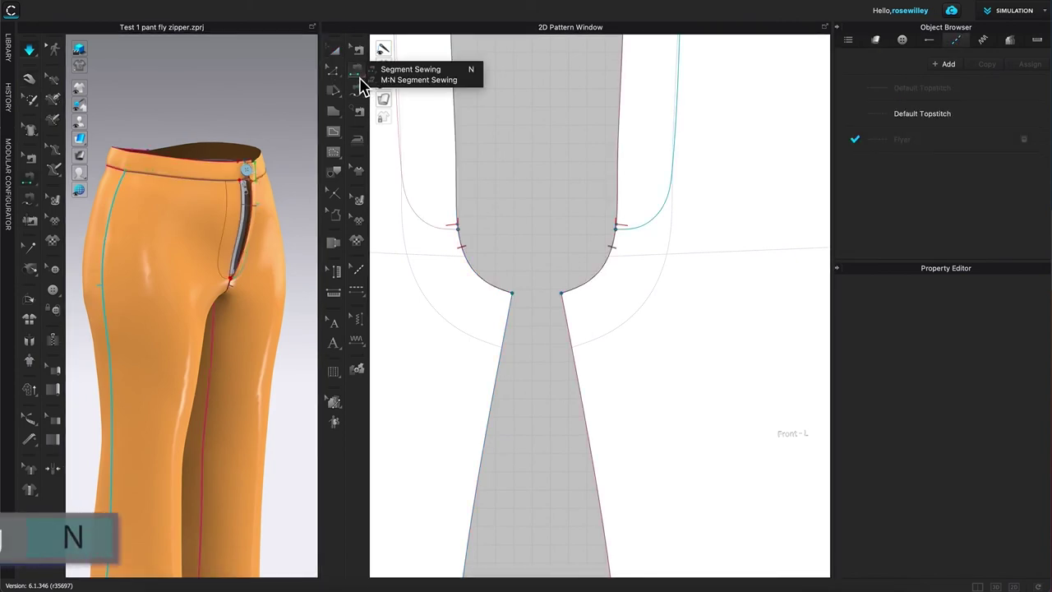
Sew the Front-R crotch segment at its notch to the Front-L crotch curve, giving a 0.27 seam
{"action": "left_click", "coordinate": [439, 71]}
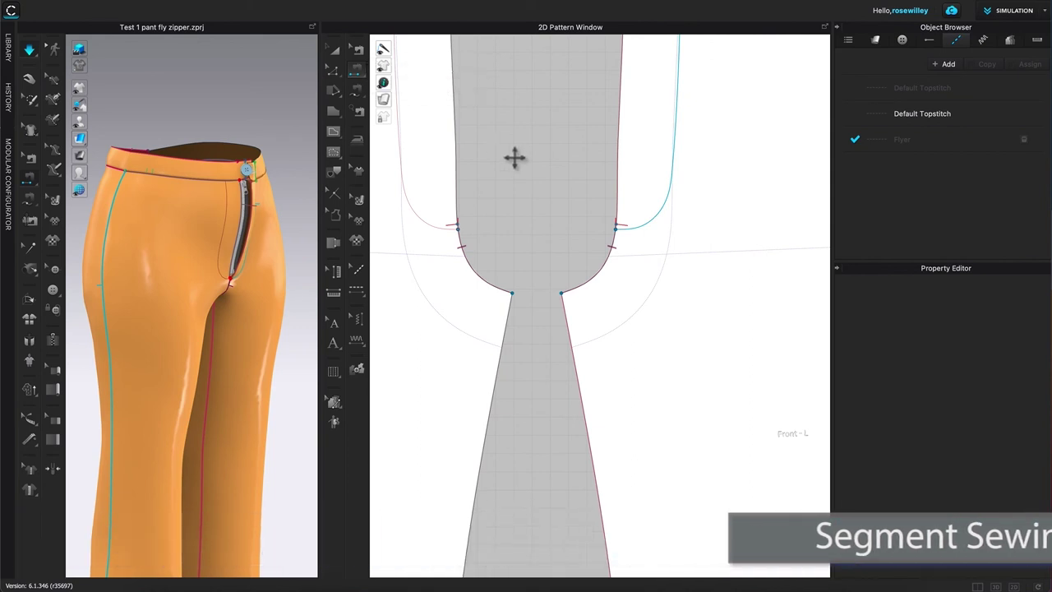
{"action": "key", "text": "ctrl+plus"}
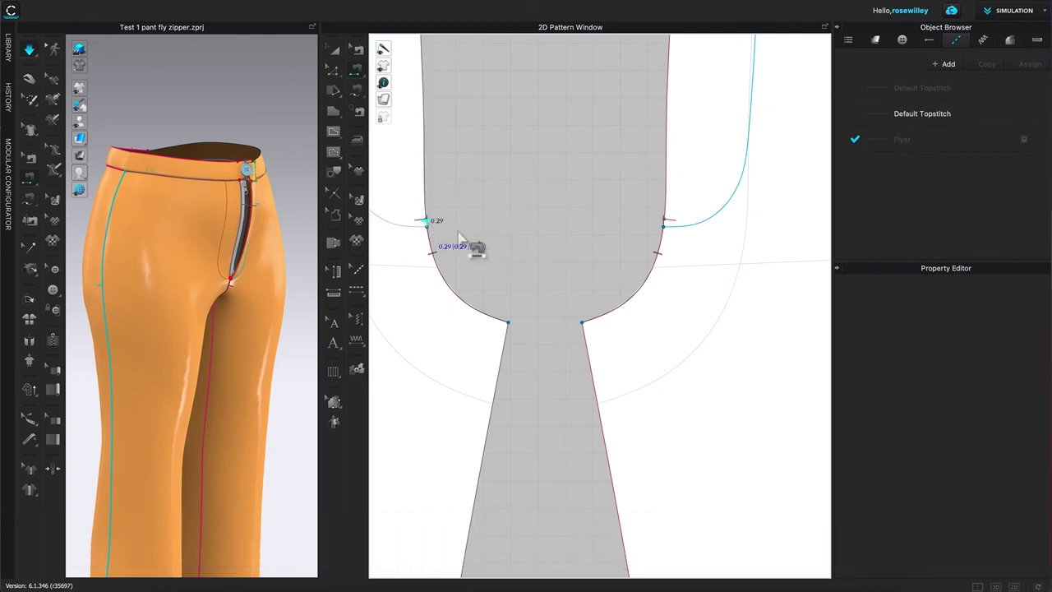
{"action": "left_click", "coordinate": [662, 222]}
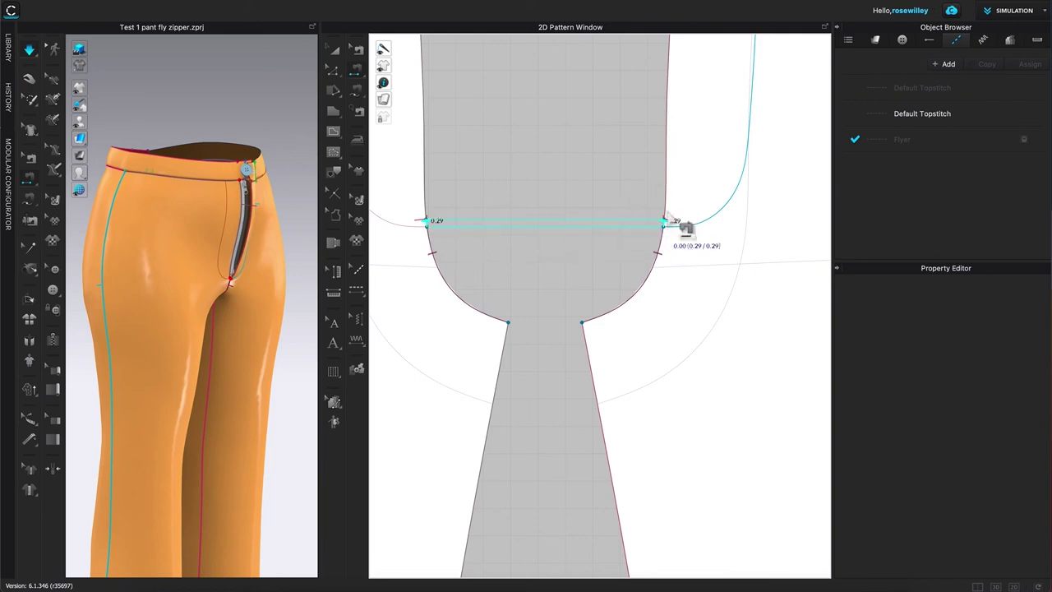
{"action": "left_click", "coordinate": [640, 232]}
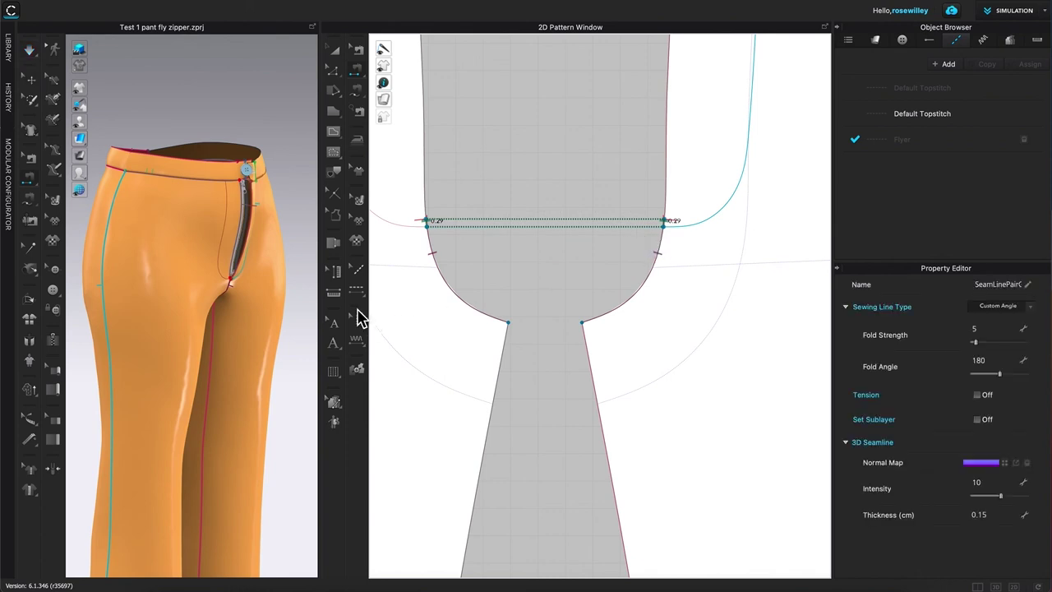
{"action": "key", "text": "q"}
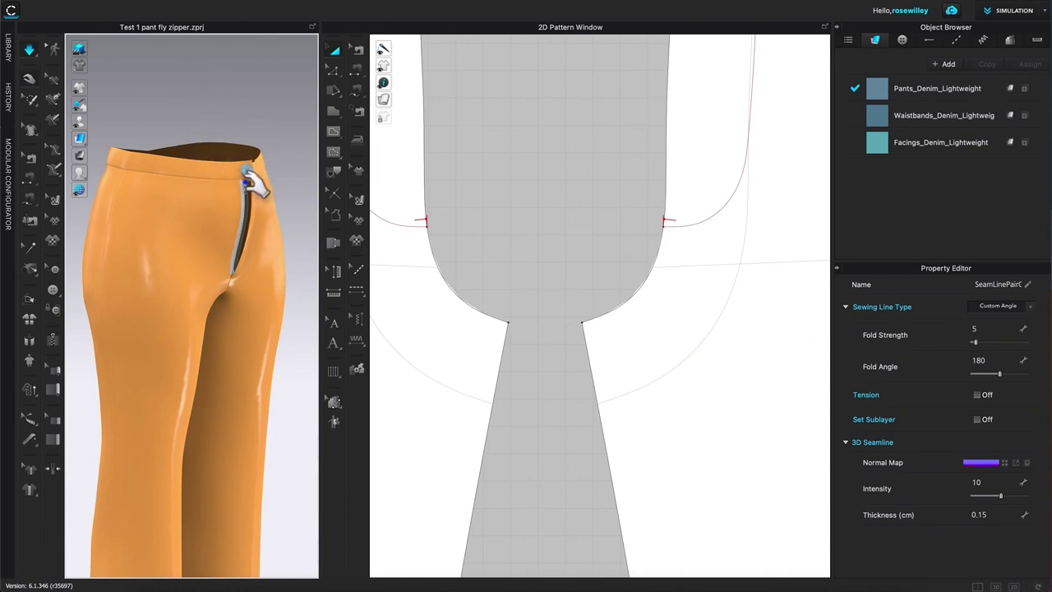
Show the seam and topstitch lines, then orbit the pants to face front to inspect the closed fly
{"action": "key", "text": "1"}
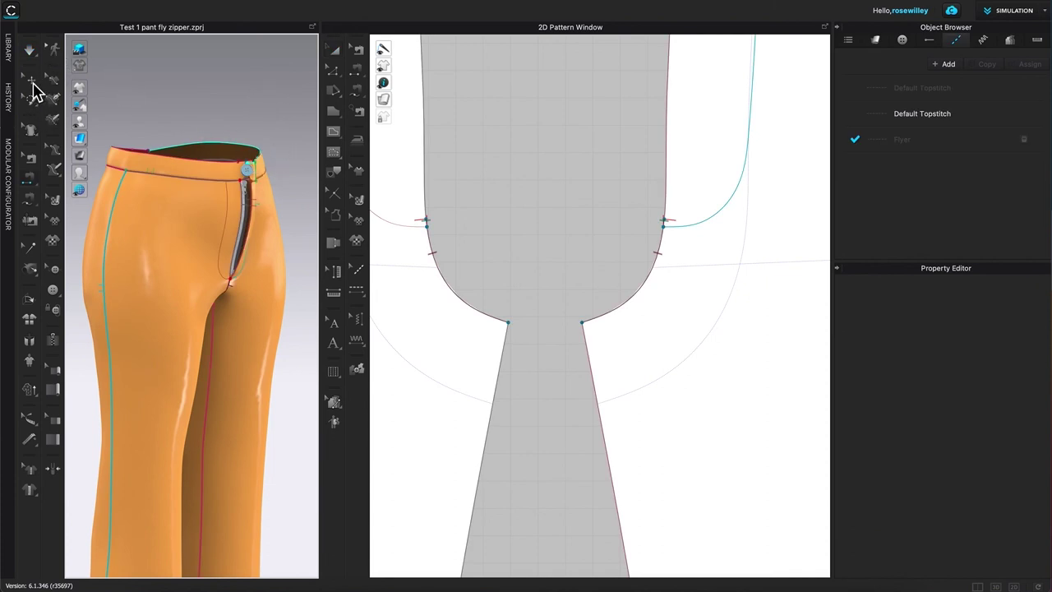
{"action": "key", "text": "q"}
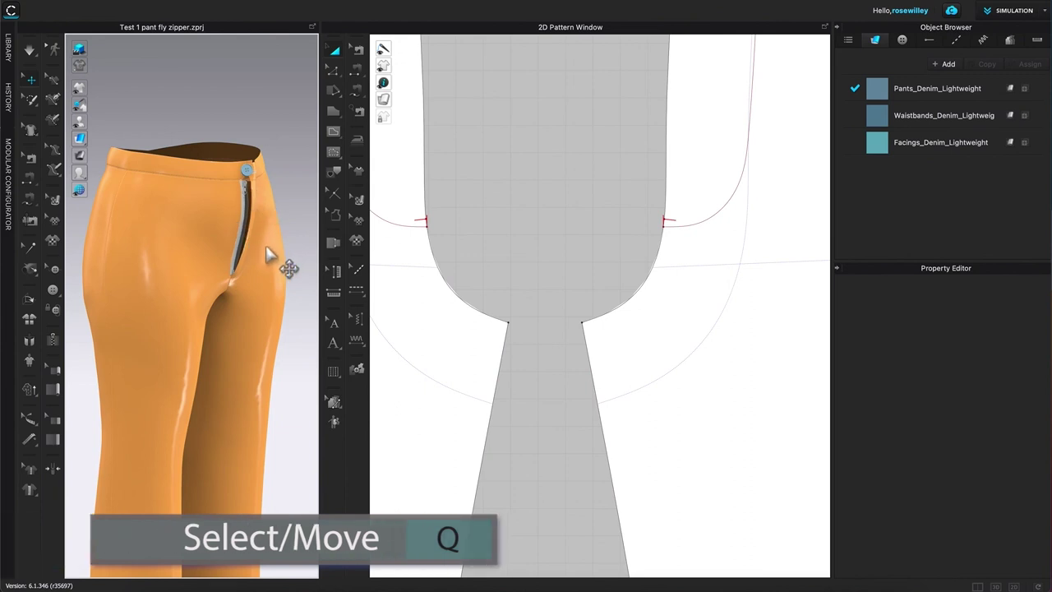
{"action": "right_click_drag", "start_coordinate": [289, 299], "coordinate": [243, 292]}
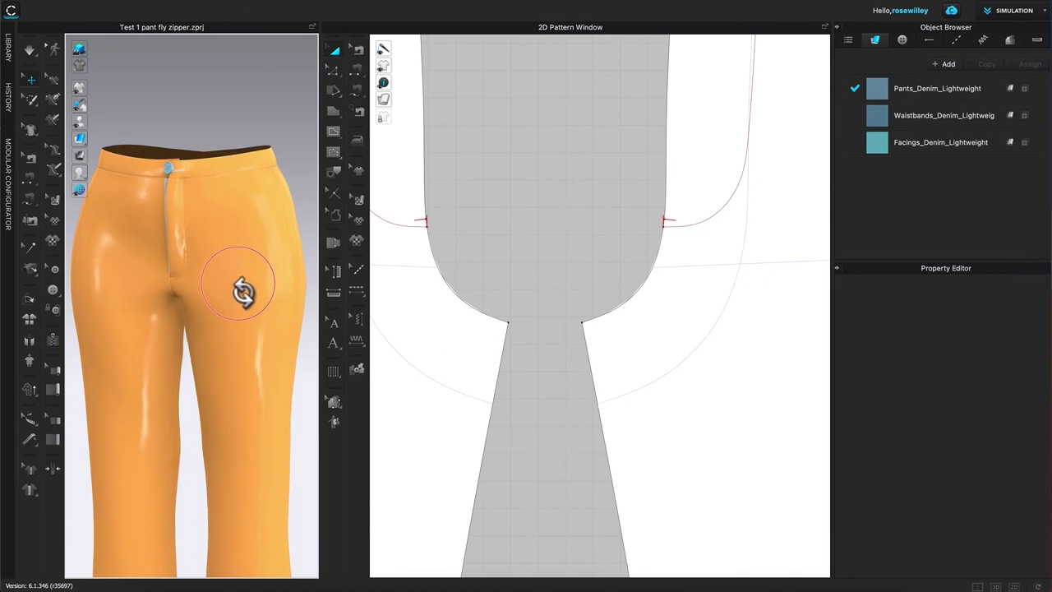